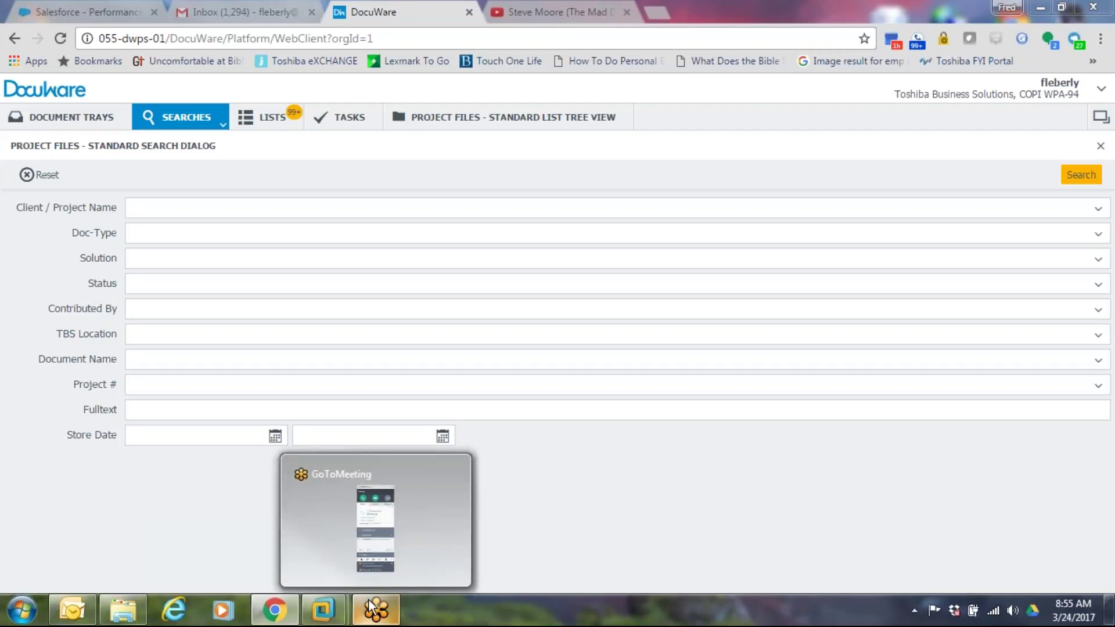
- Bring up the Presentation EN DW6.10 virtual machine from the VMware taskbar preview
mouse_move(335, 611)
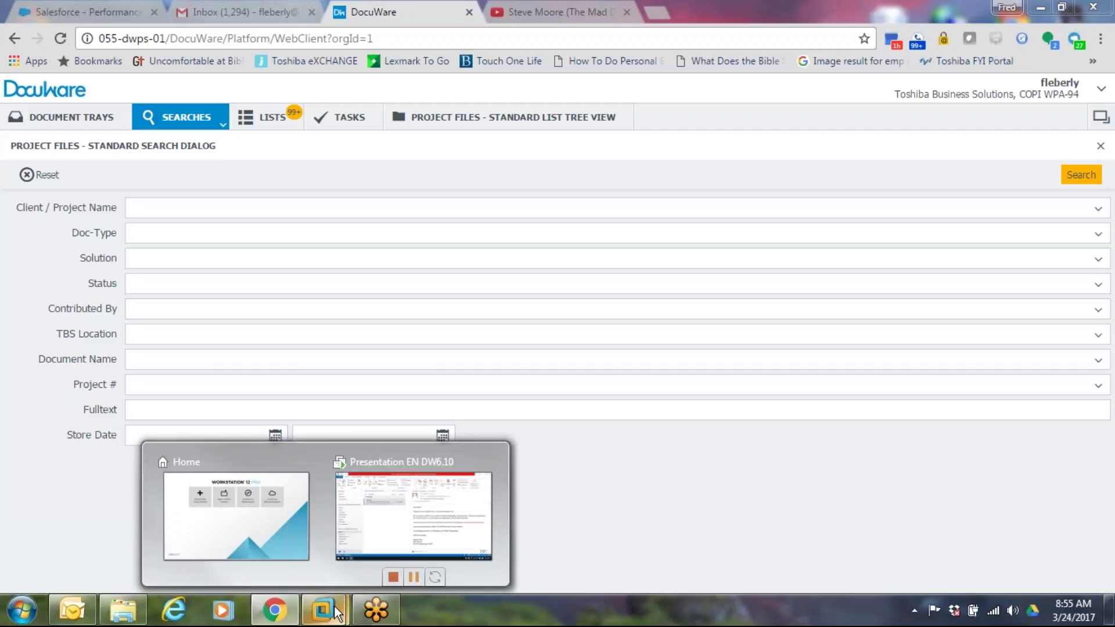
click(367, 498)
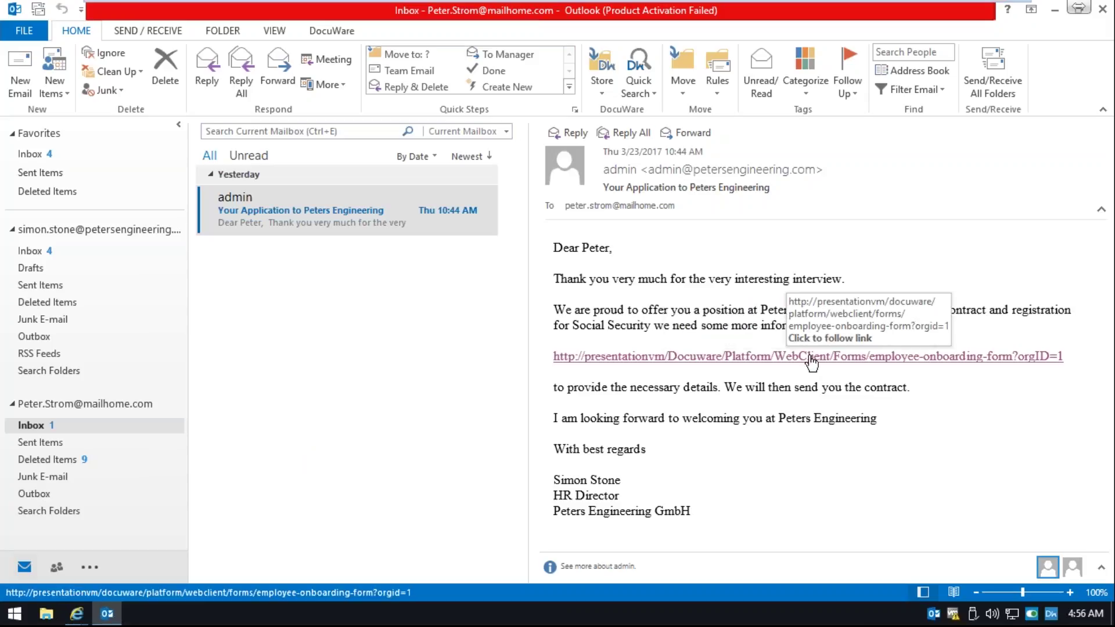
- Follow the employee-onboarding-form link in the job offer email to the New Employee Enrollment form
click(790, 355)
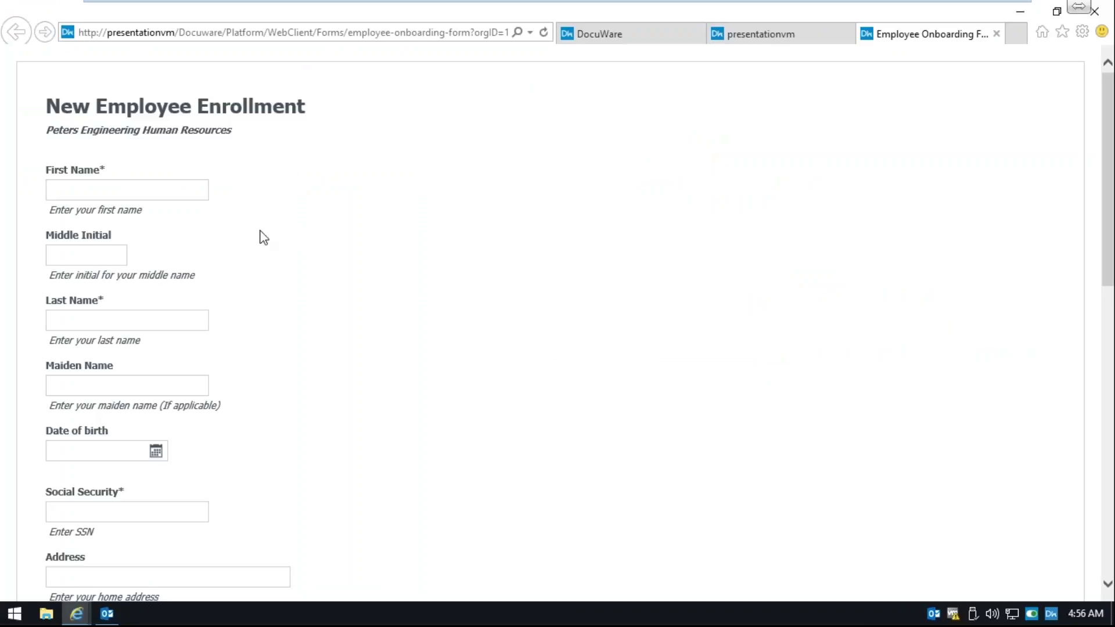
- Enter the employee's first and last name, leaving middle initial and maiden name blank
click(182, 190)
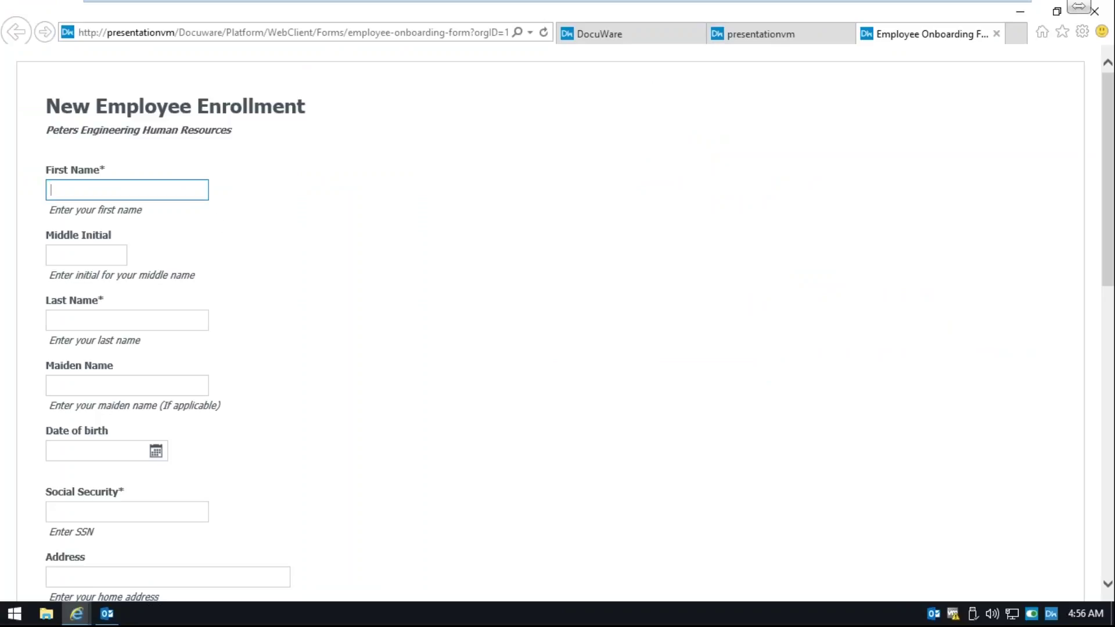
key(Tab)
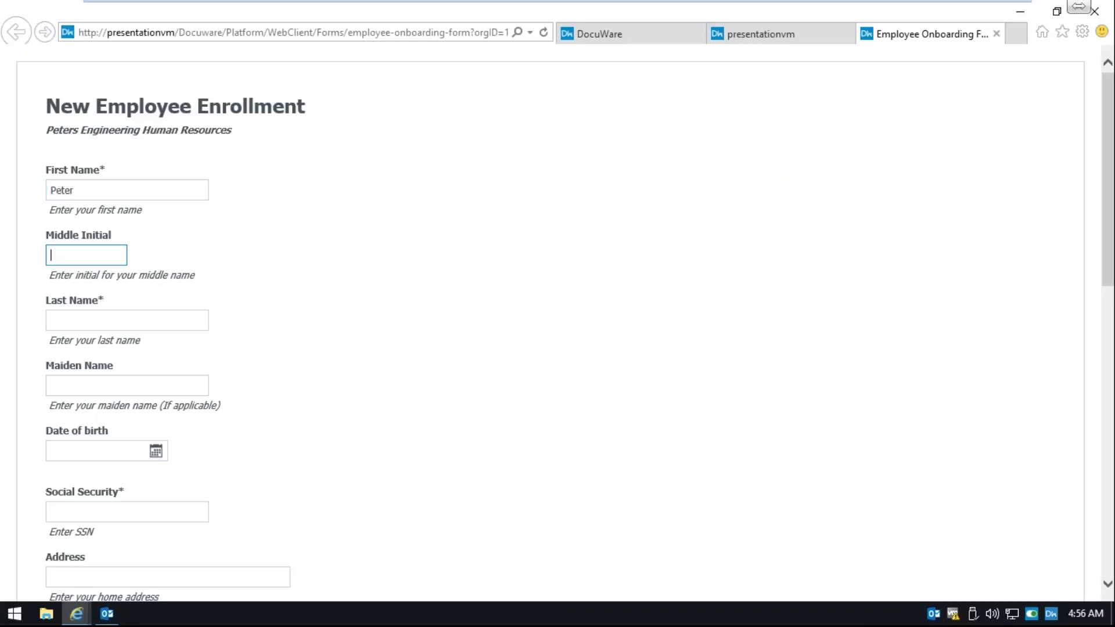
key(Tab)
key(Tab)
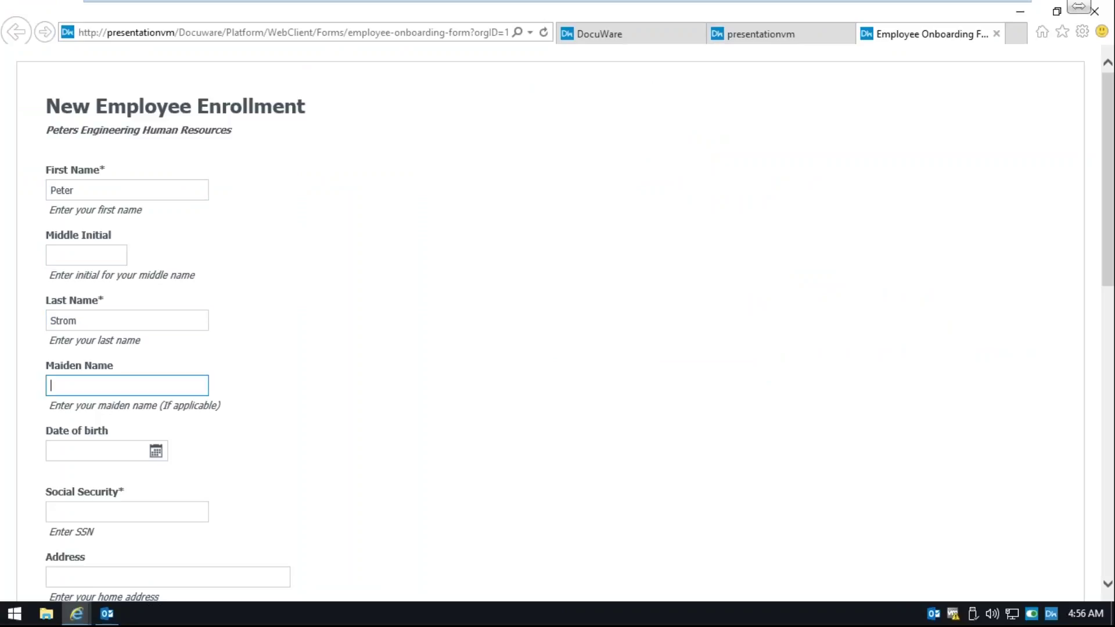
key(Tab)
- Enter the employee's date of birth, correcting the year, and their Social Security number
text(0122)
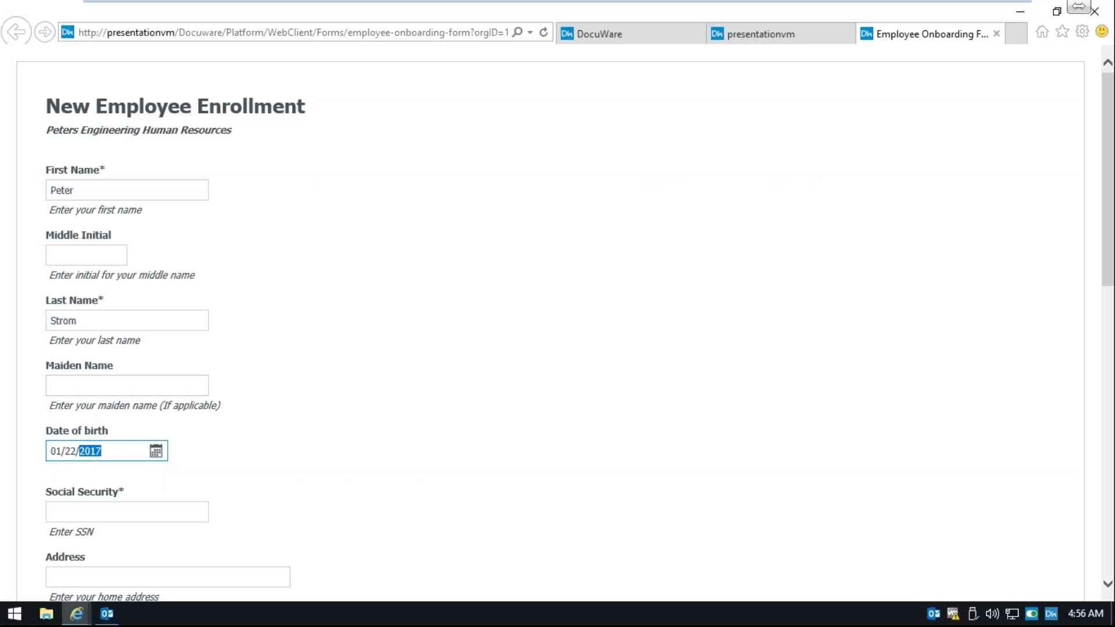
key(BackSpace)
key(BackSpace)
key(BackSpace)
key(BackSpace)
text(1/)
text(22/2009)
key(BackSpace)
key(BackSpace)
text(1992)
key(Tab)
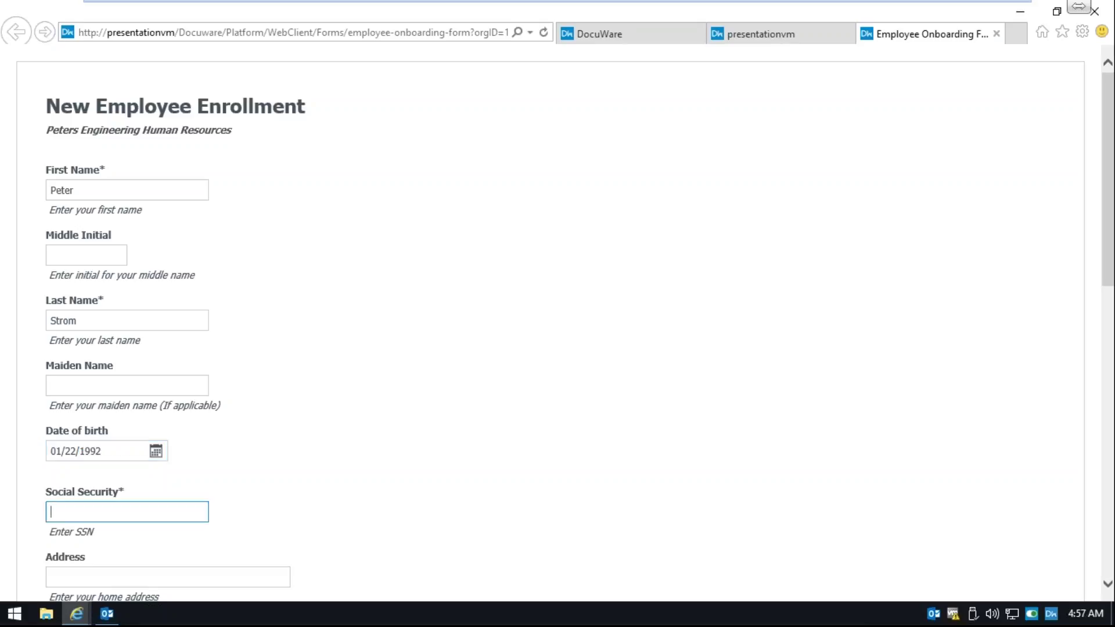
text(111-222-3333)
key(Tab)
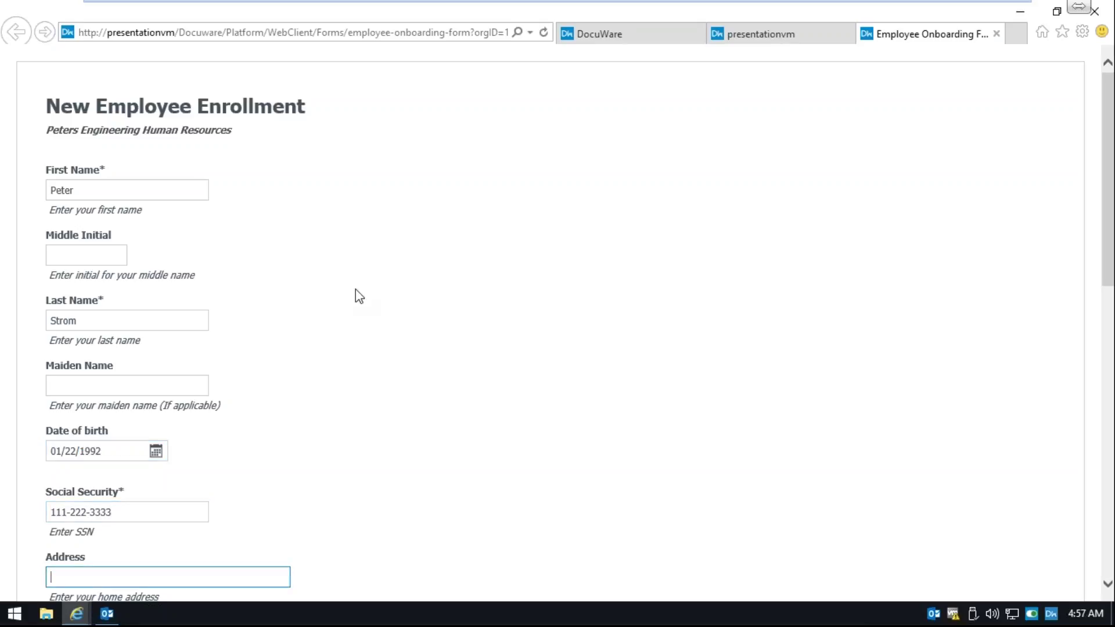
scroll(355, 289, down, 5)
- Enter the employee's full street address and city
scroll(356, 289, down, 1)
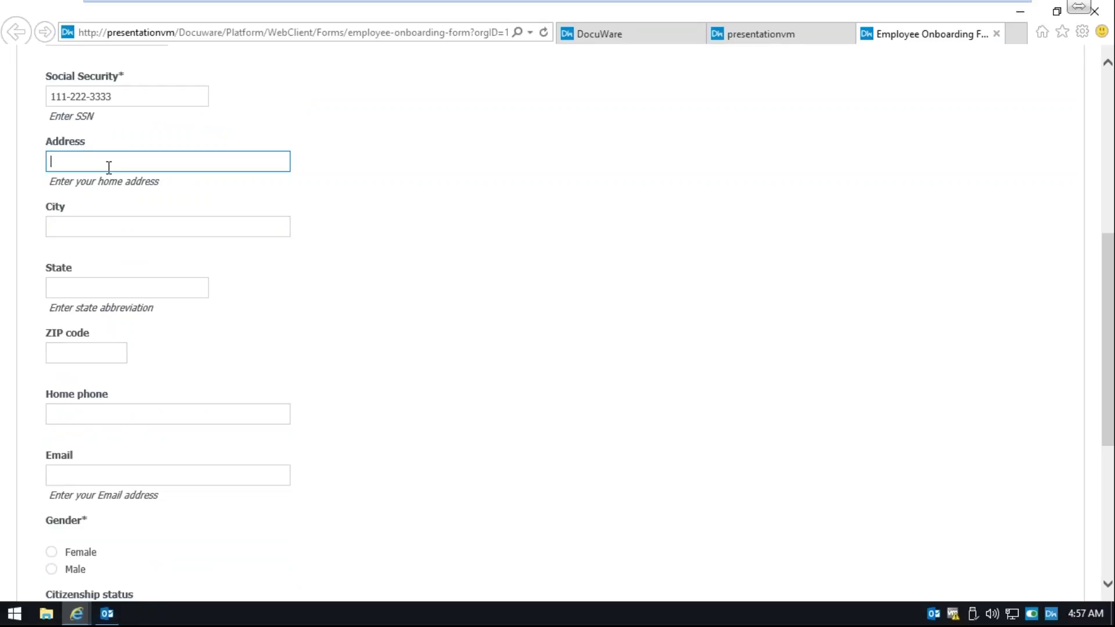
key(Tab)
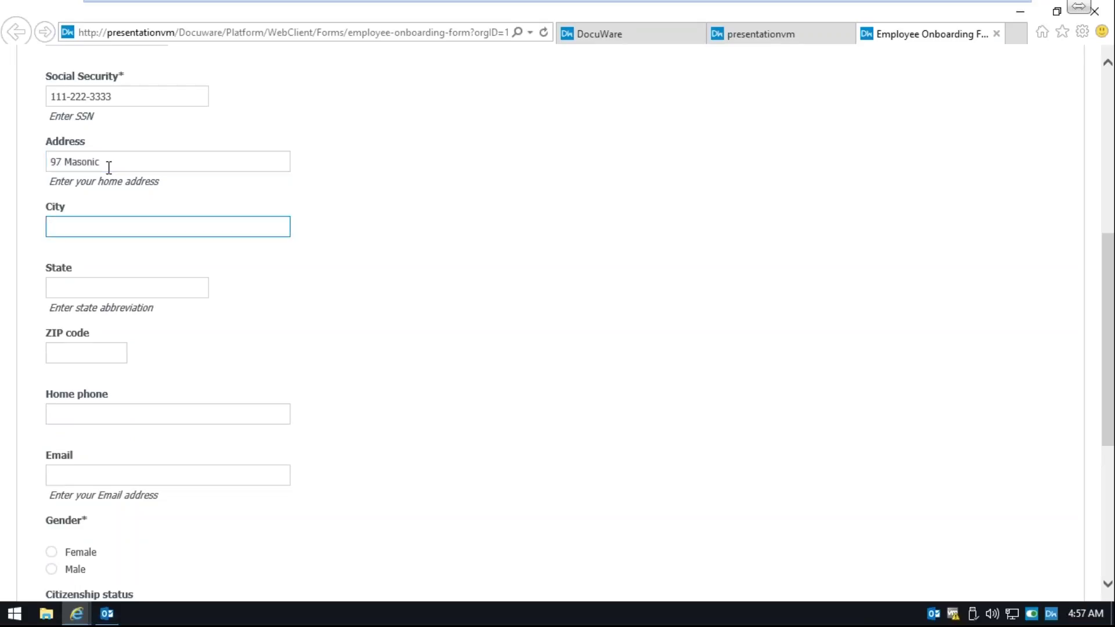
key(shift+Tab)
click(109, 167)
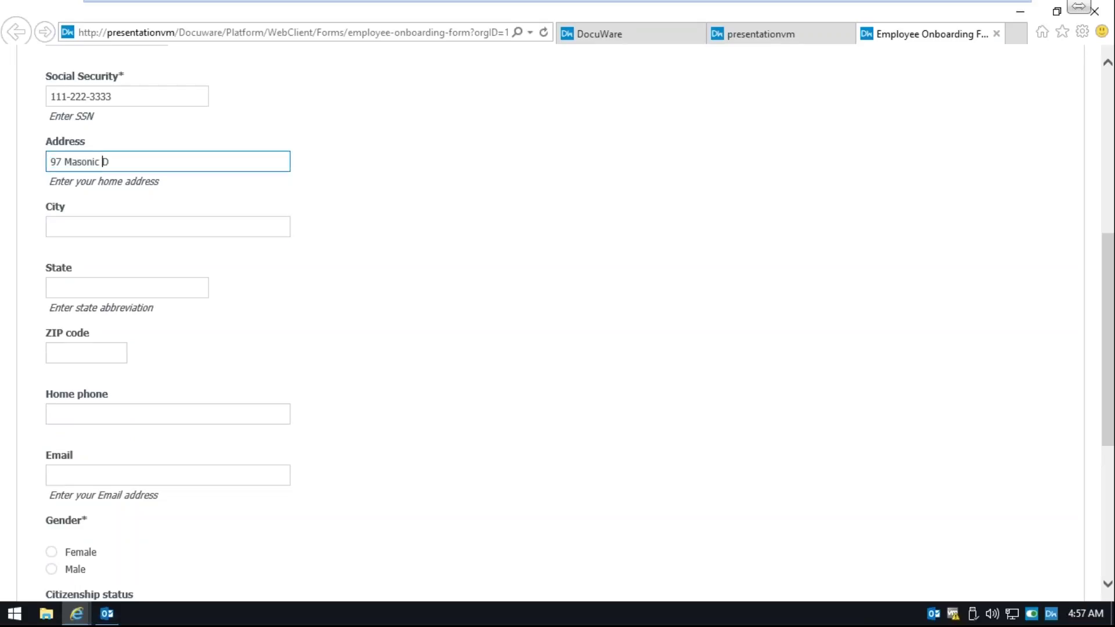
key(Tab)
text(E)
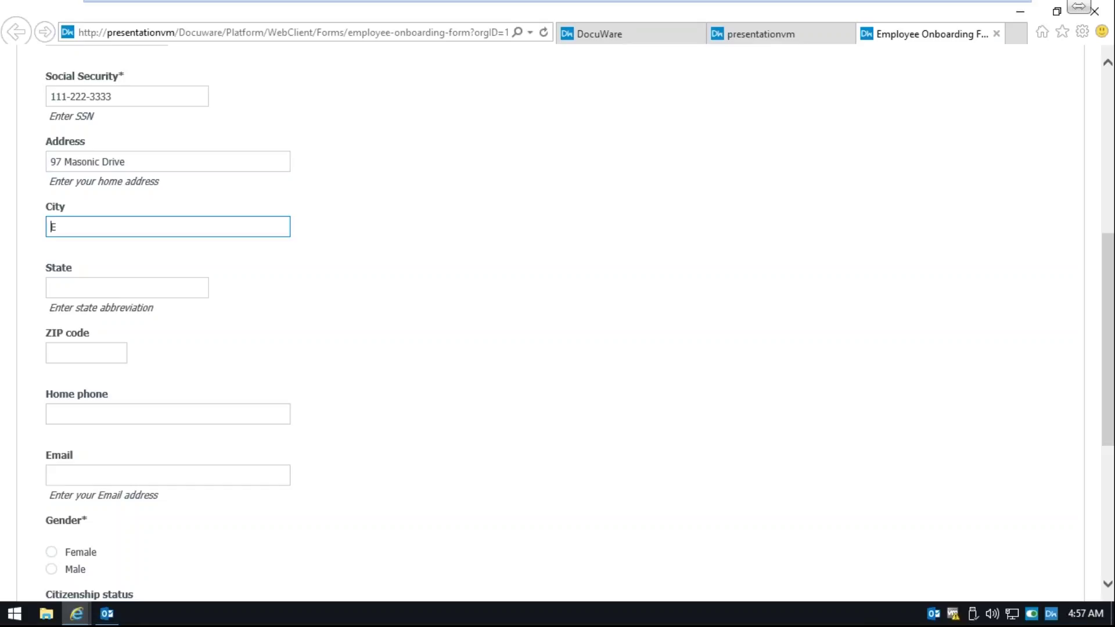
text(lizabethtown)
- Fill in the employee's state, ZIP code, home phone number and e-mail address
key(Tab)
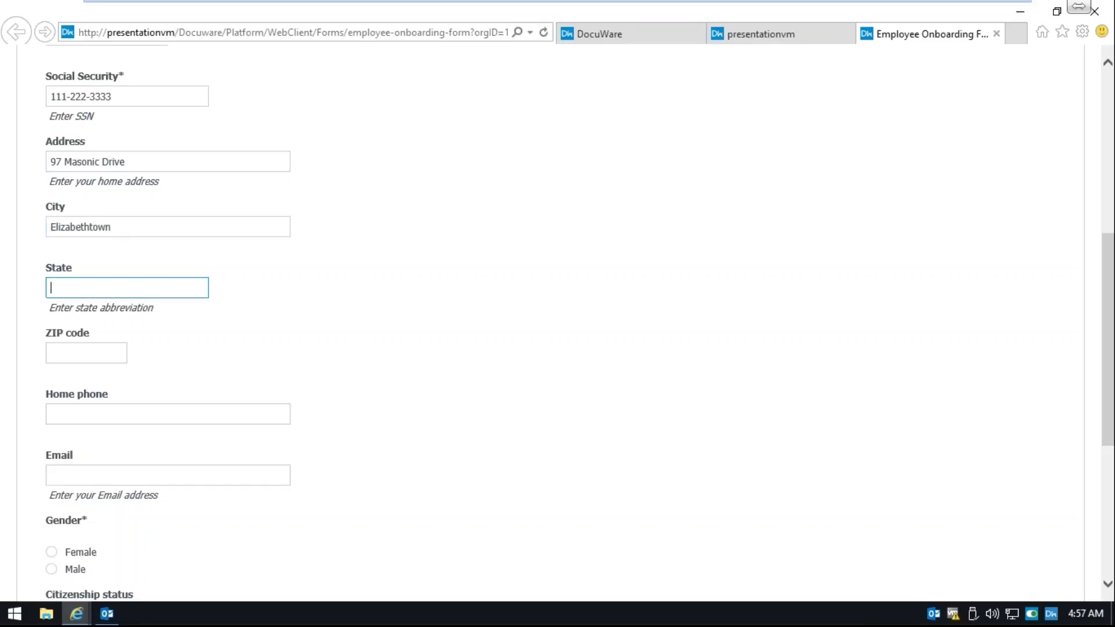
text(PA)
key(Tab)
text(17022)
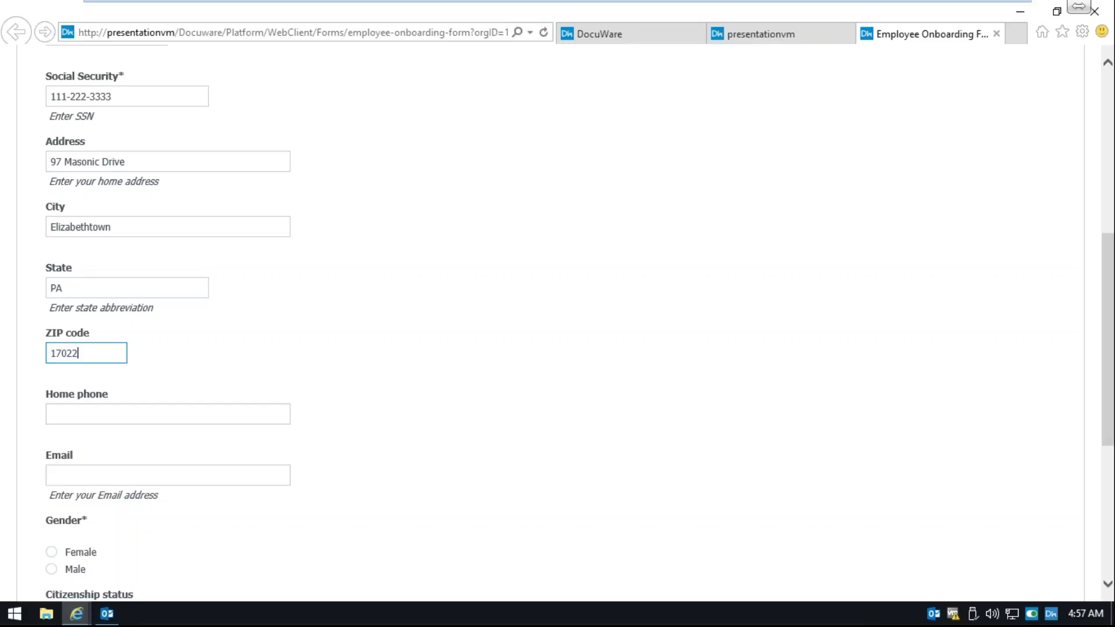
key(Tab)
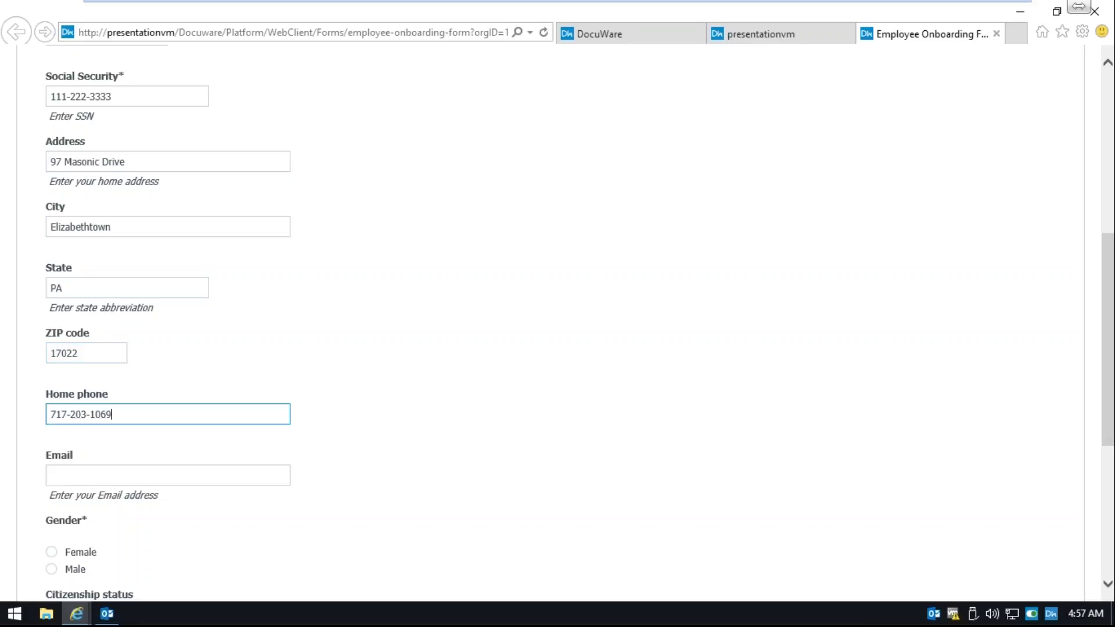
key(Tab)
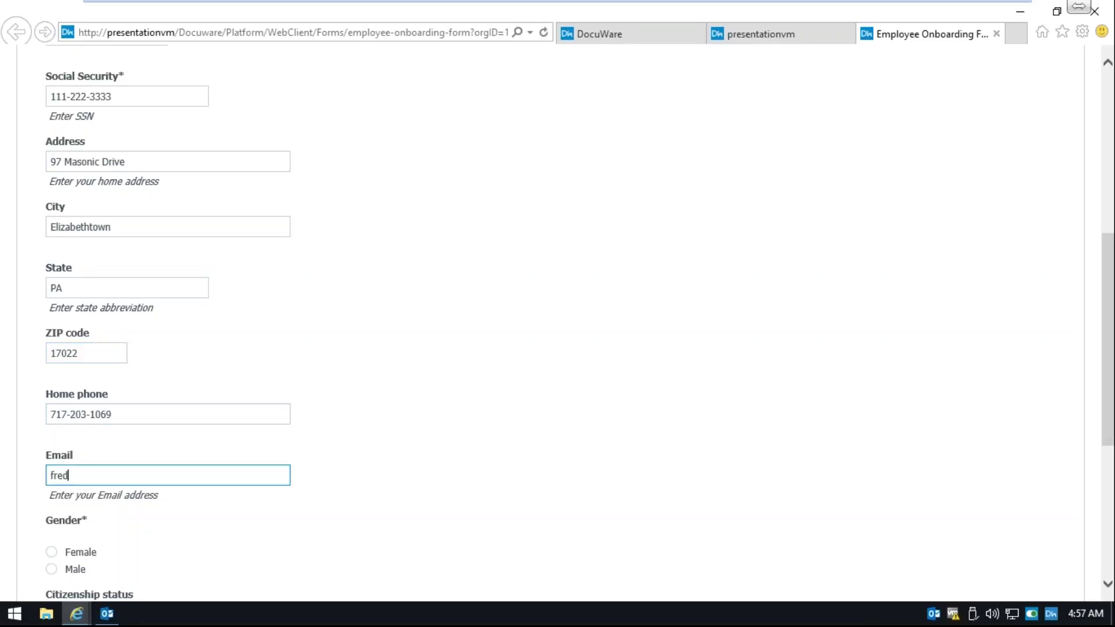
key(Tab)
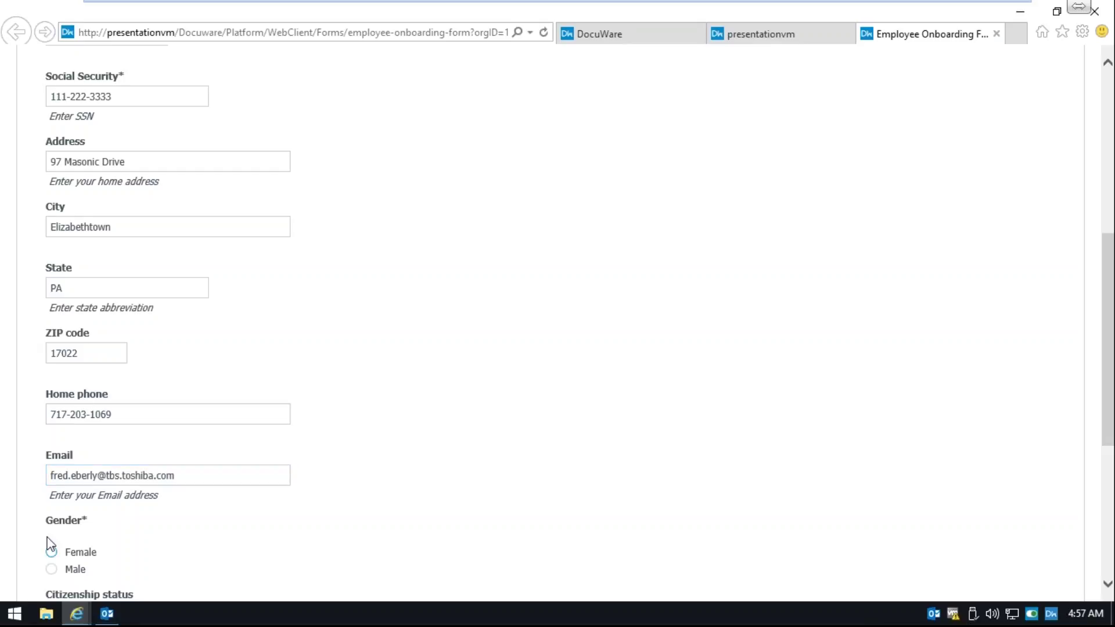
- Mark the employee as Male and as a citizen or national of the United States
click(51, 569)
scroll(146, 538, down, 4)
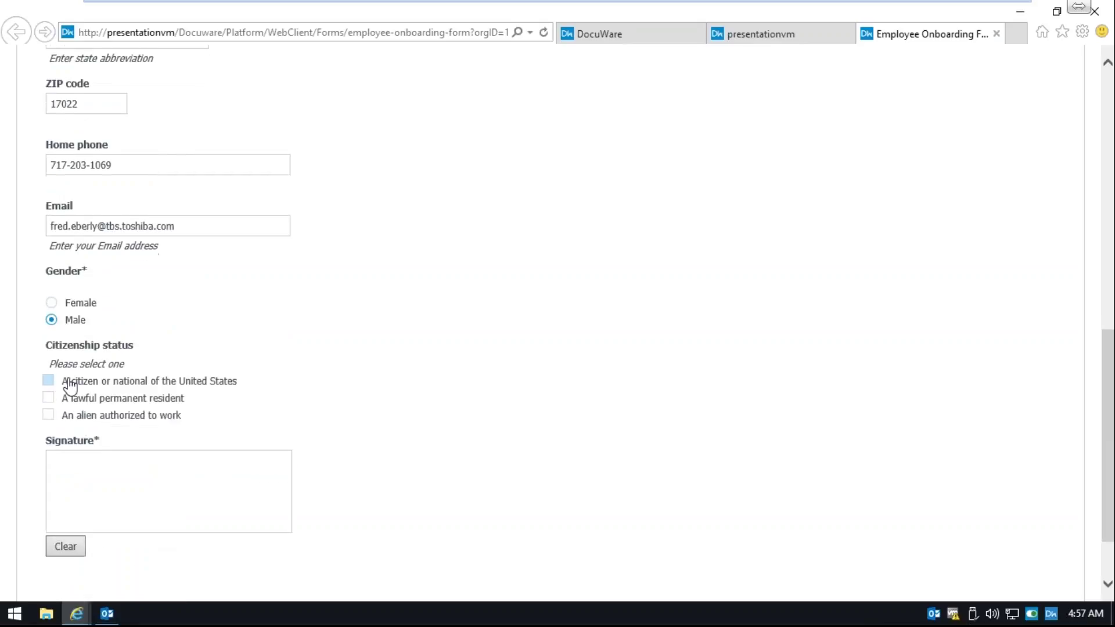
click(48, 382)
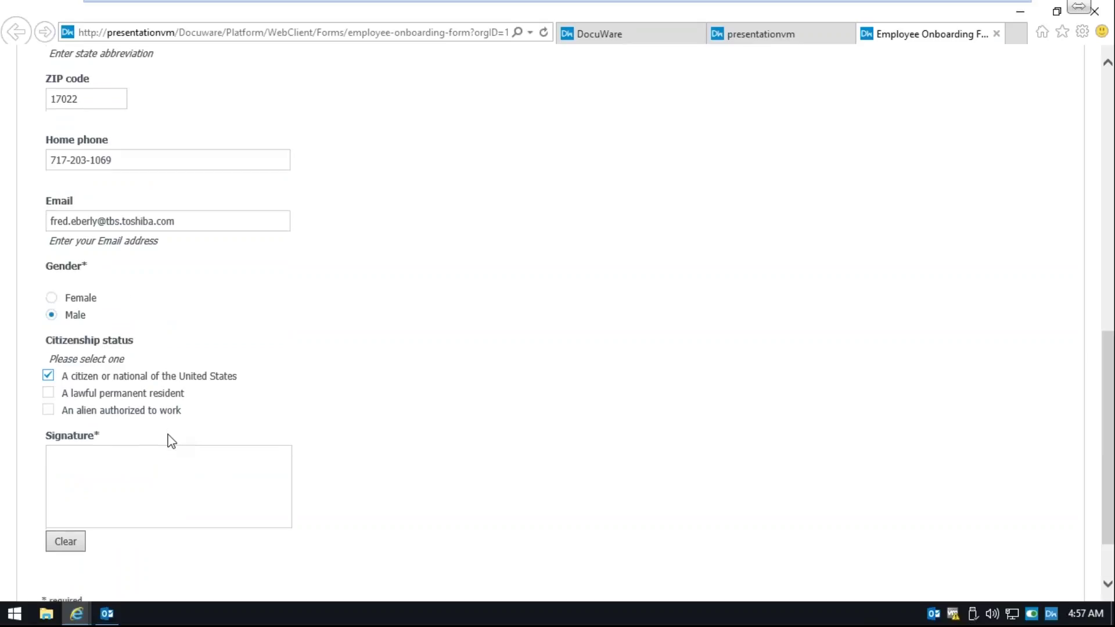
scroll(171, 442, down, 2)
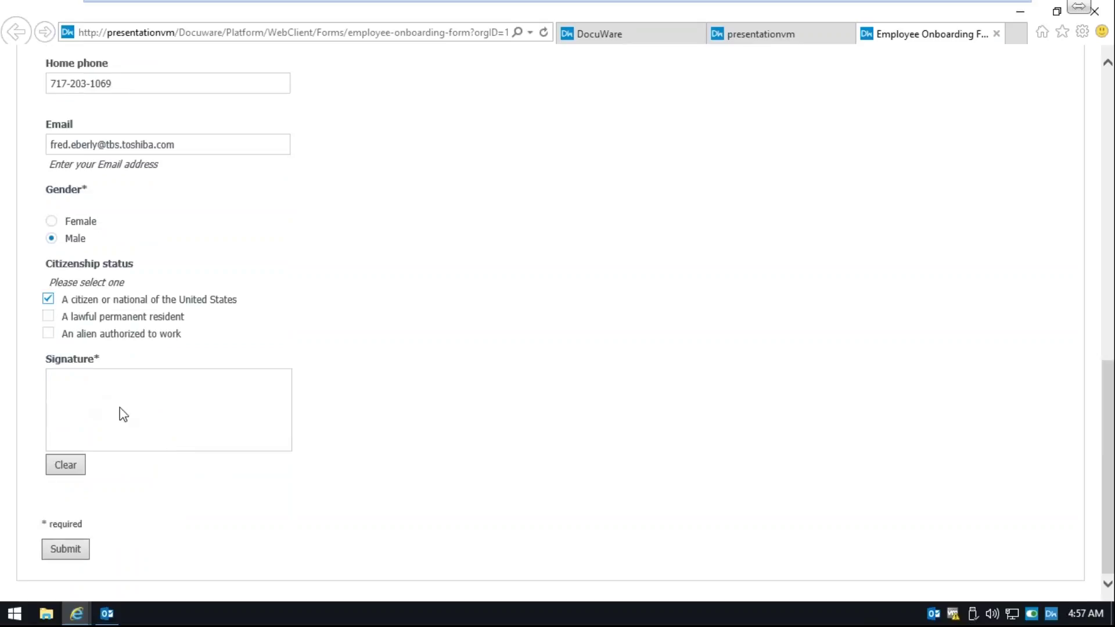
- Draw the handwritten signature in the Signature box and submit the form
mouse_move(94, 379)
mouse_down()
mouse_move(100, 435)
mouse_move(87, 426)
mouse_move(161, 443)
mouse_up()
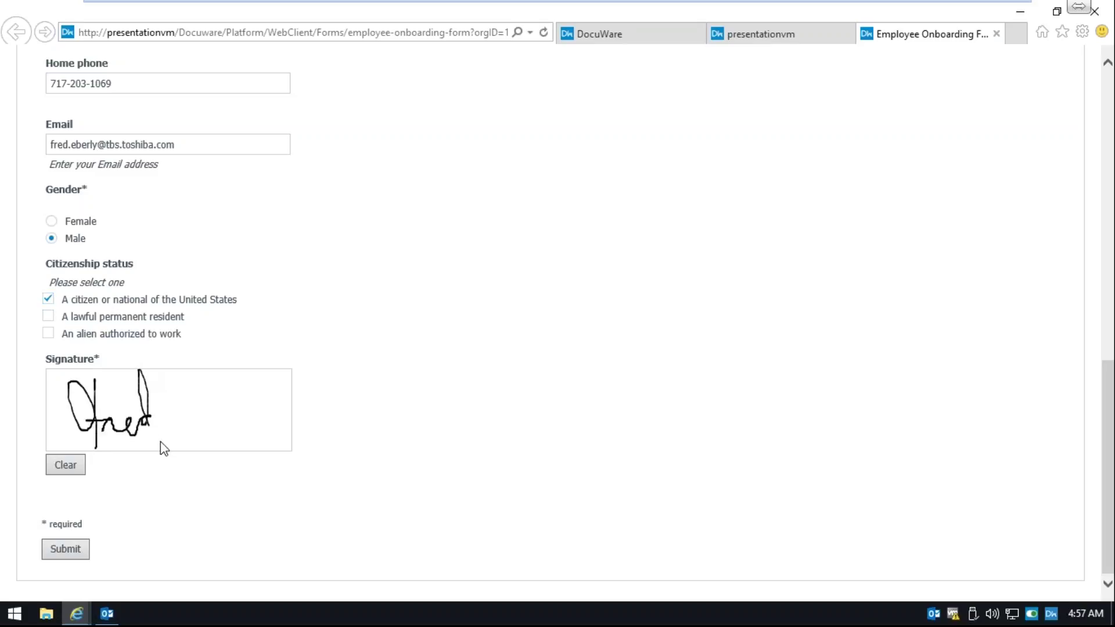
mouse_move(179, 386)
mouse_down()
mouse_move(198, 390)
mouse_move(209, 438)
mouse_move(206, 401)
mouse_move(239, 441)
mouse_move(256, 370)
mouse_move(286, 448)
mouse_up()
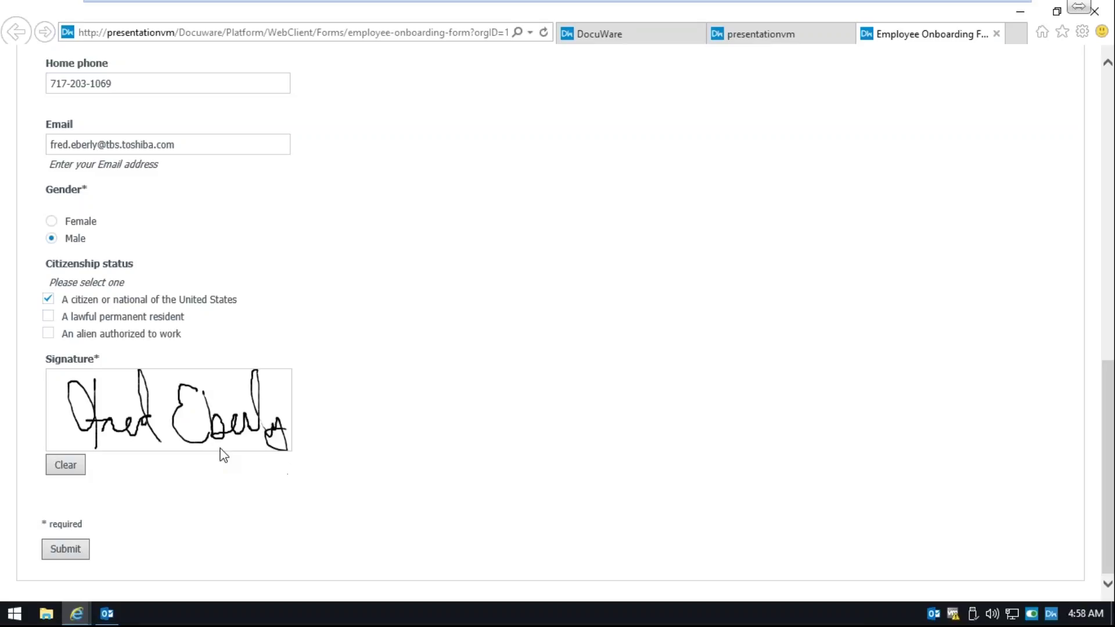
click(73, 551)
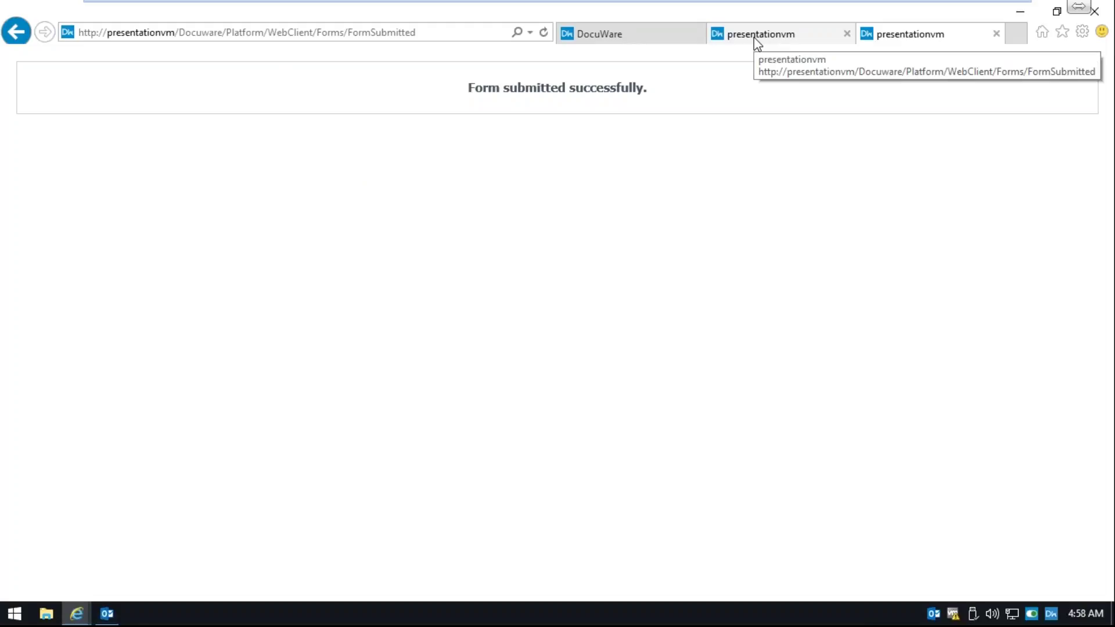
- Close the two extra presentationvm form tabs to get back to the DocuWare web client
click(898, 40)
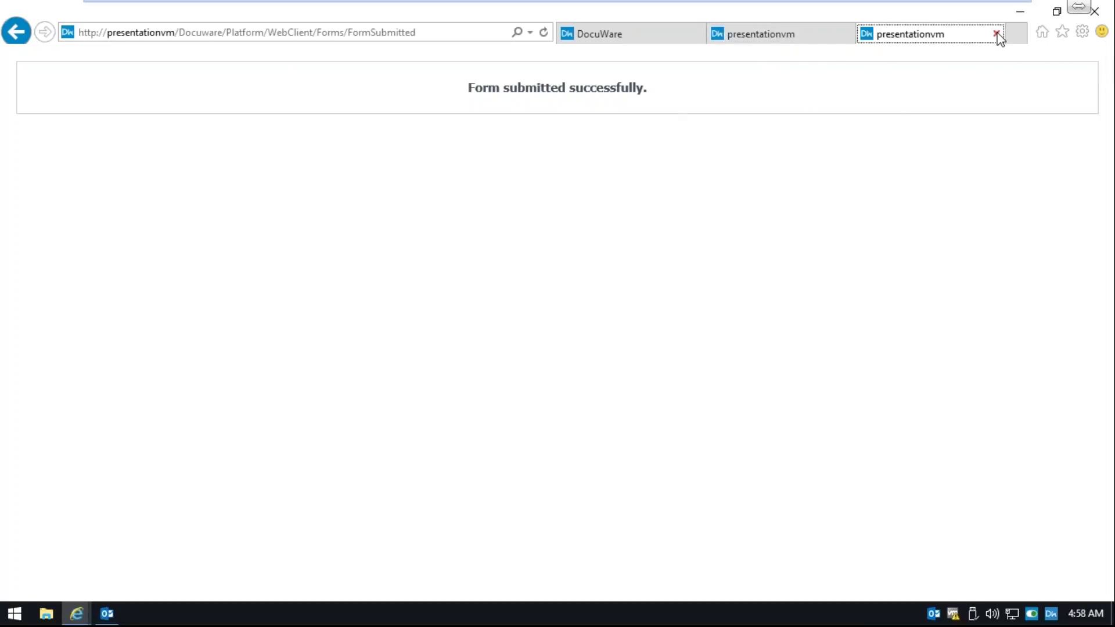
click(997, 36)
click(995, 34)
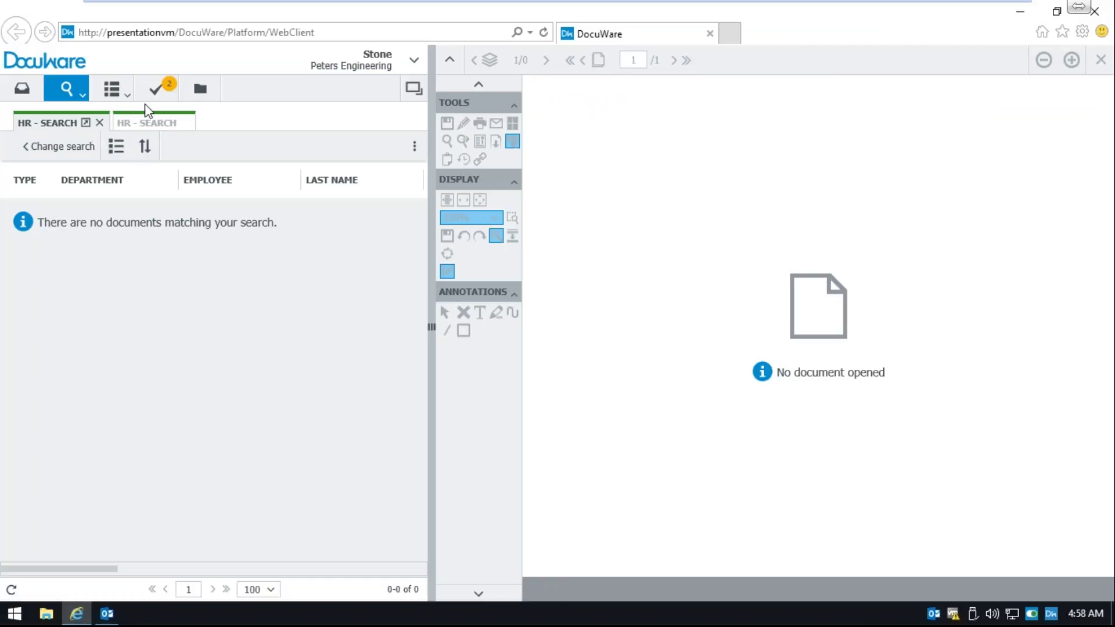
- Check the two pending Verify I-9 Document tasks, then move to the Folders view
click(155, 89)
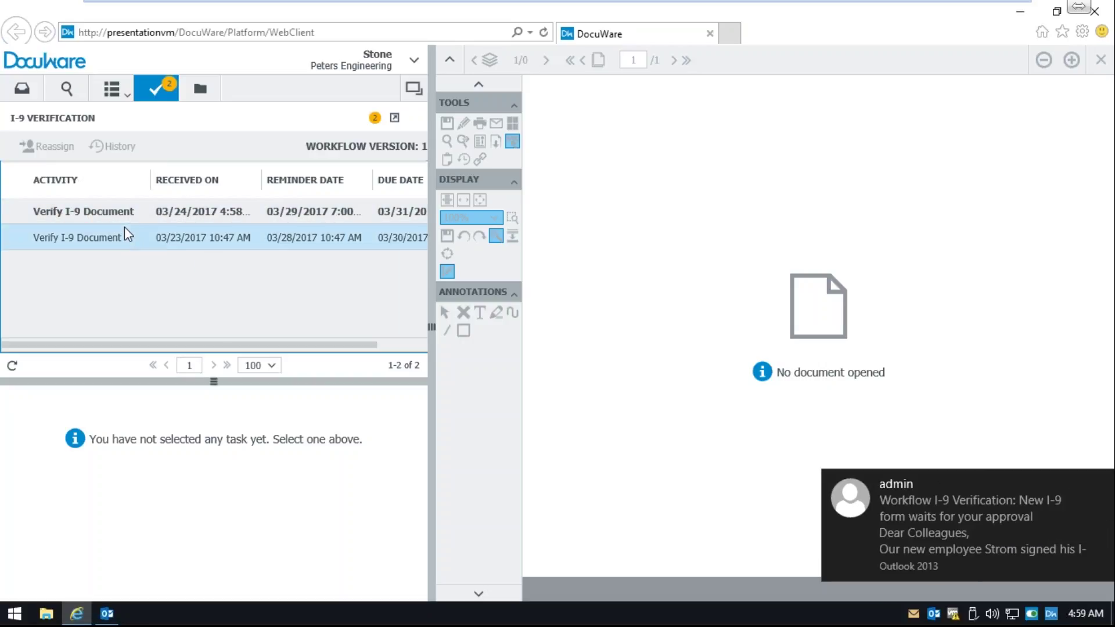
click(200, 90)
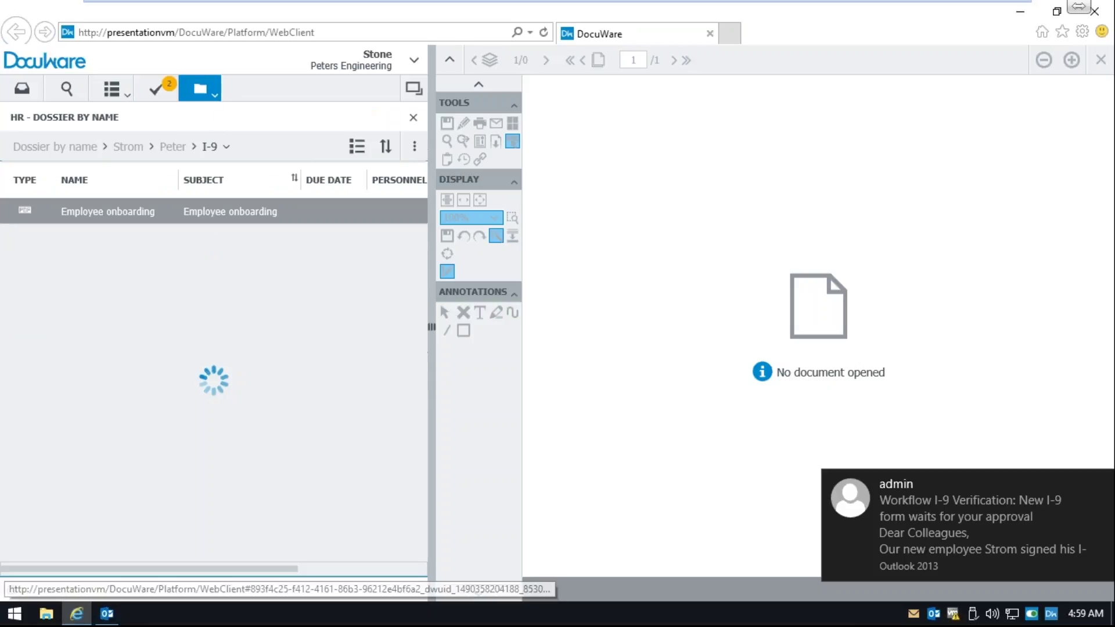
- Drill through Dossier by name to the new employee's Emergency contact form folder
click(61, 150)
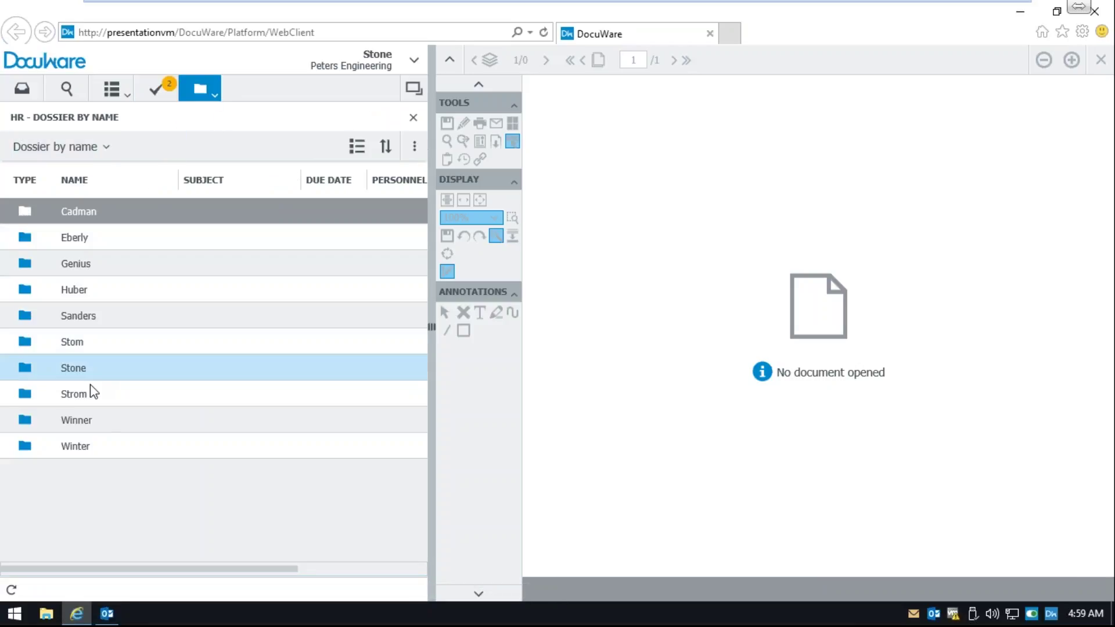
click(82, 392)
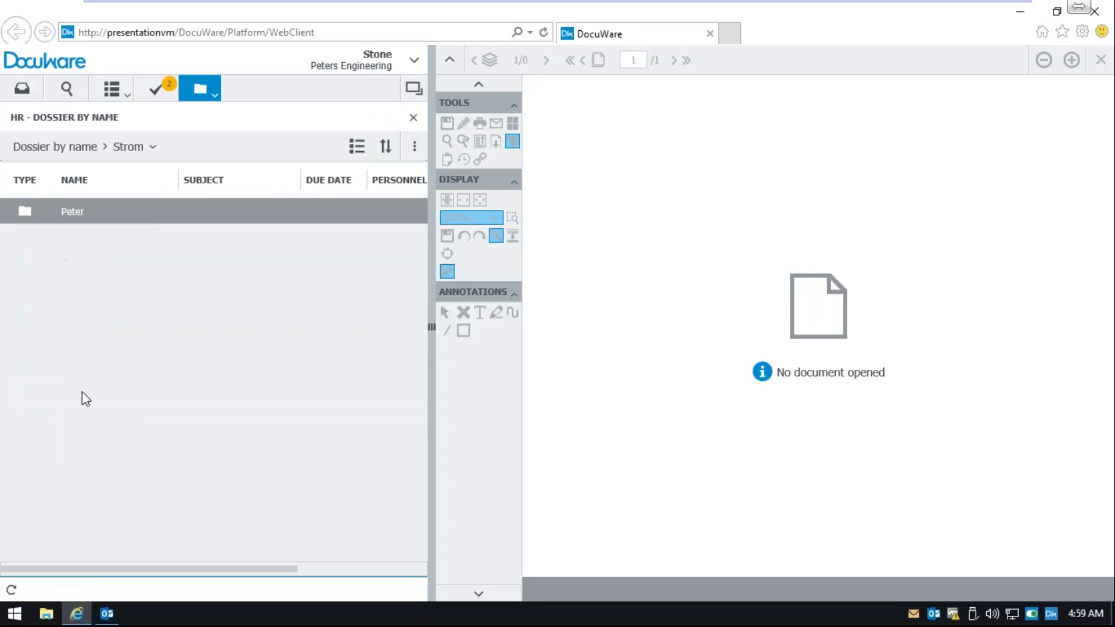
click(98, 214)
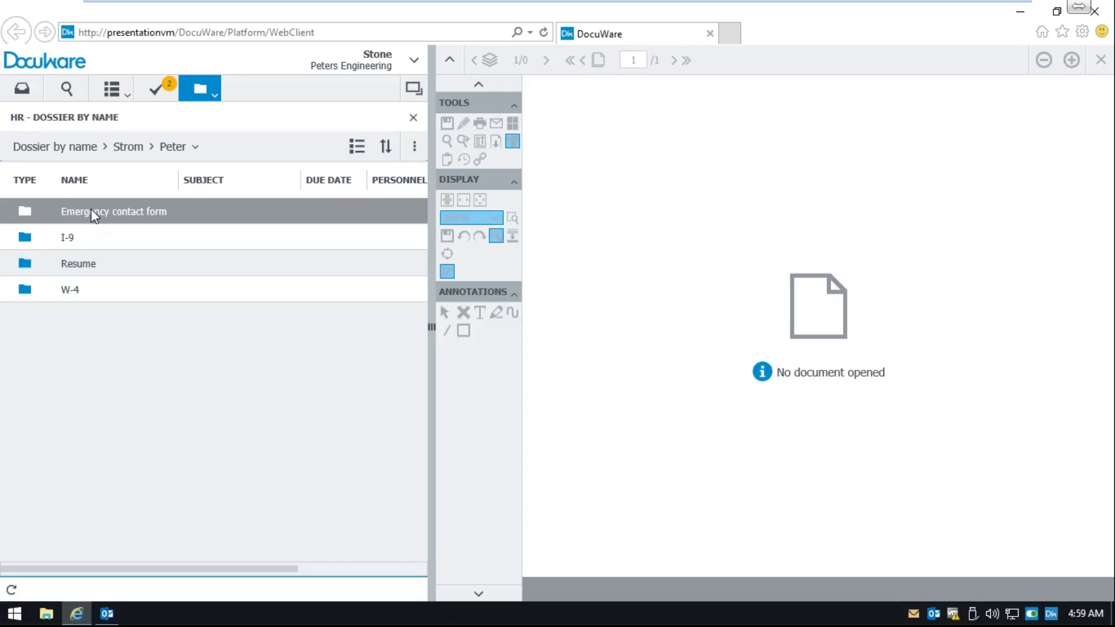
click(153, 219)
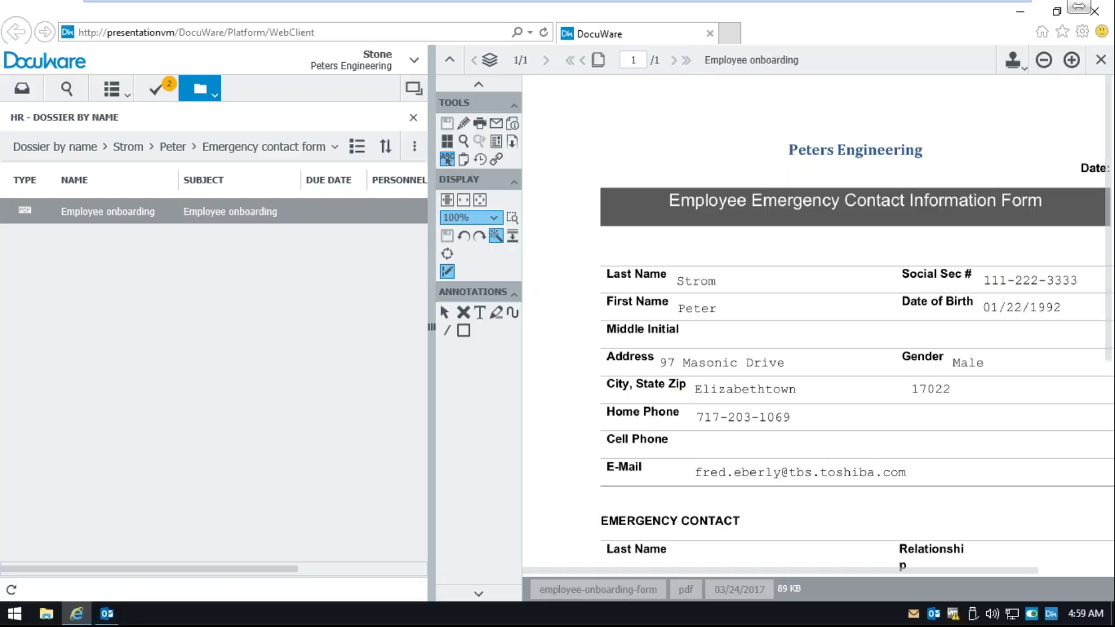
- Fit the emergency contact form to width, then open the employee's I-9 folder document
click(464, 200)
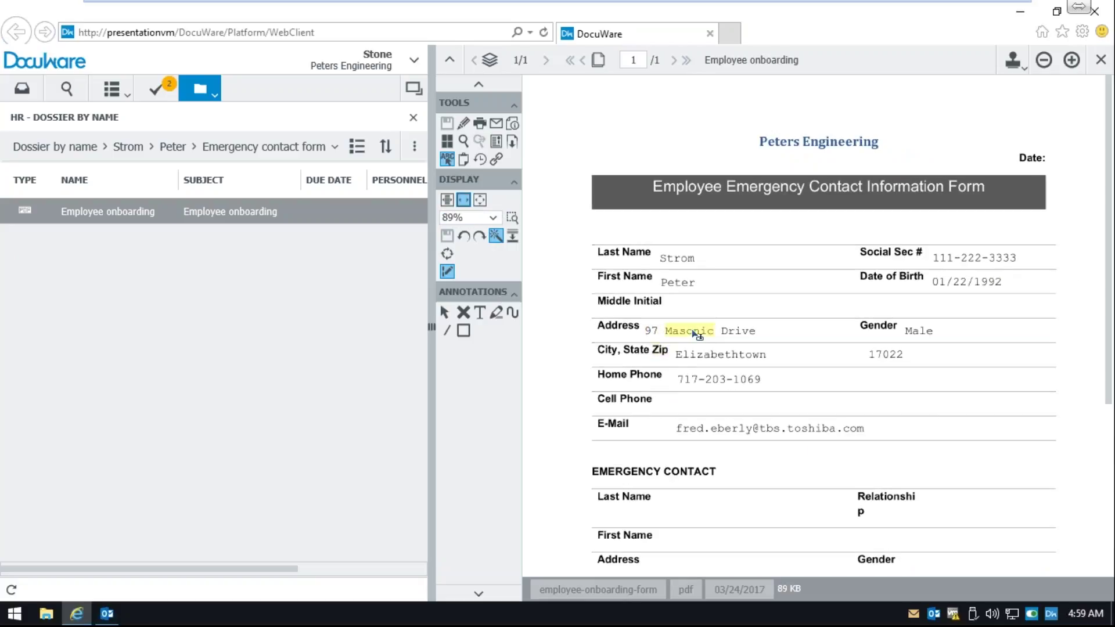
scroll(755, 332, down, 2)
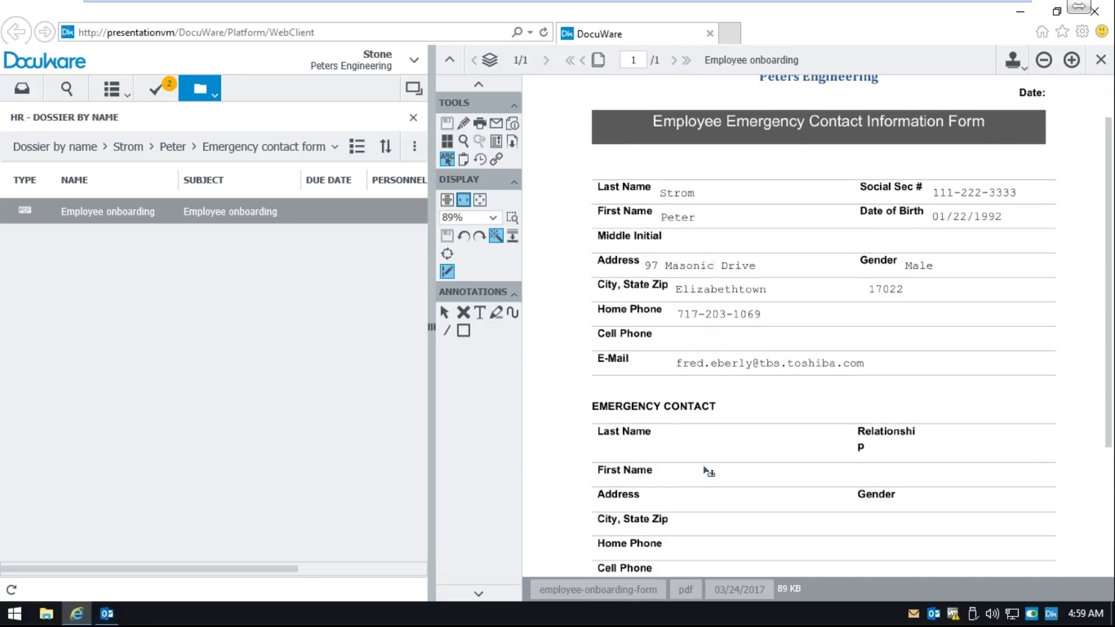
click(176, 153)
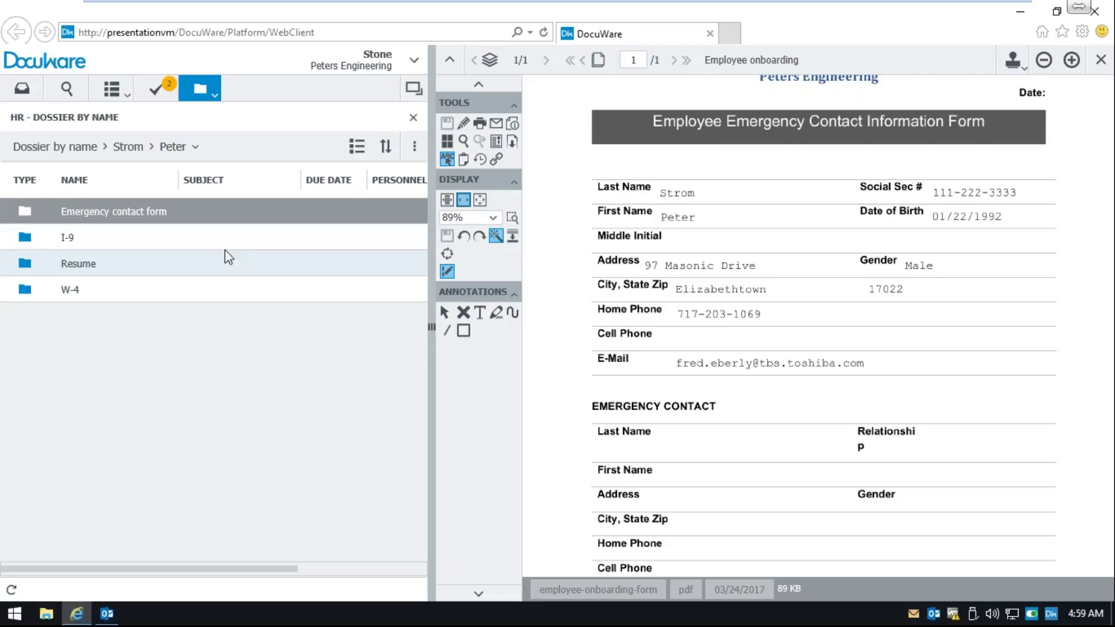
click(84, 243)
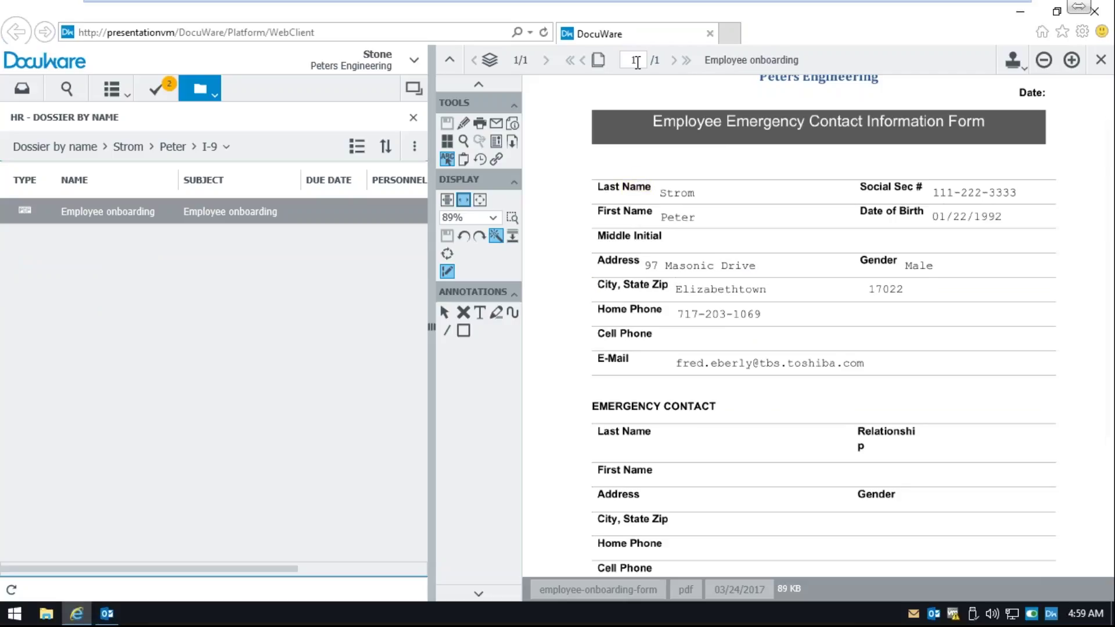
click(295, 222)
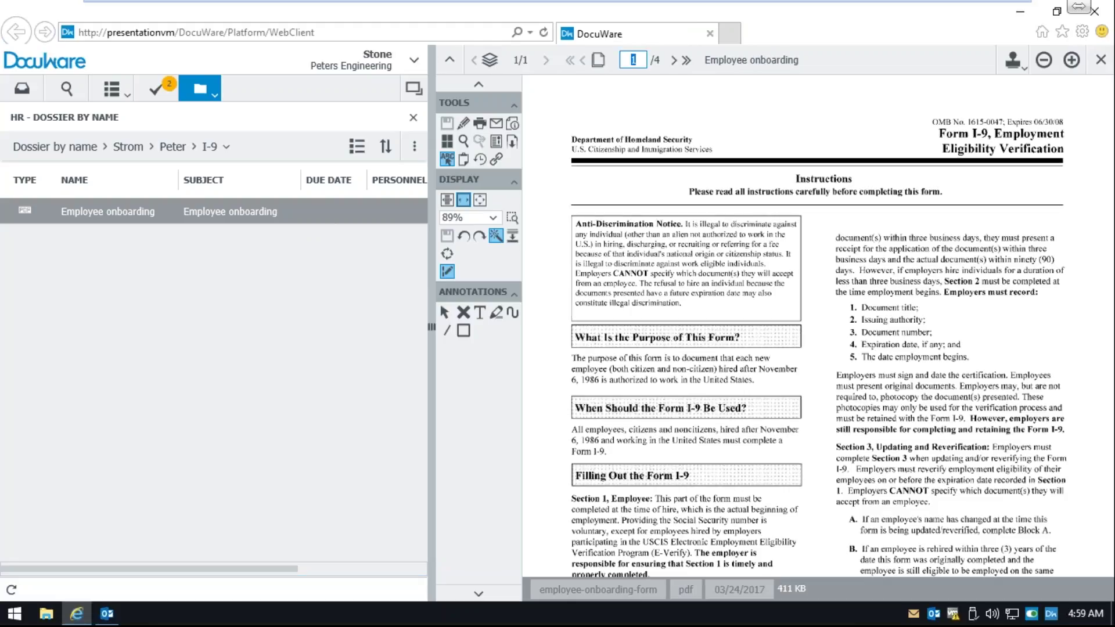
- Jump to page 3 of the I-9 to see the pre-filled Section 1
text(3)
key(Return)
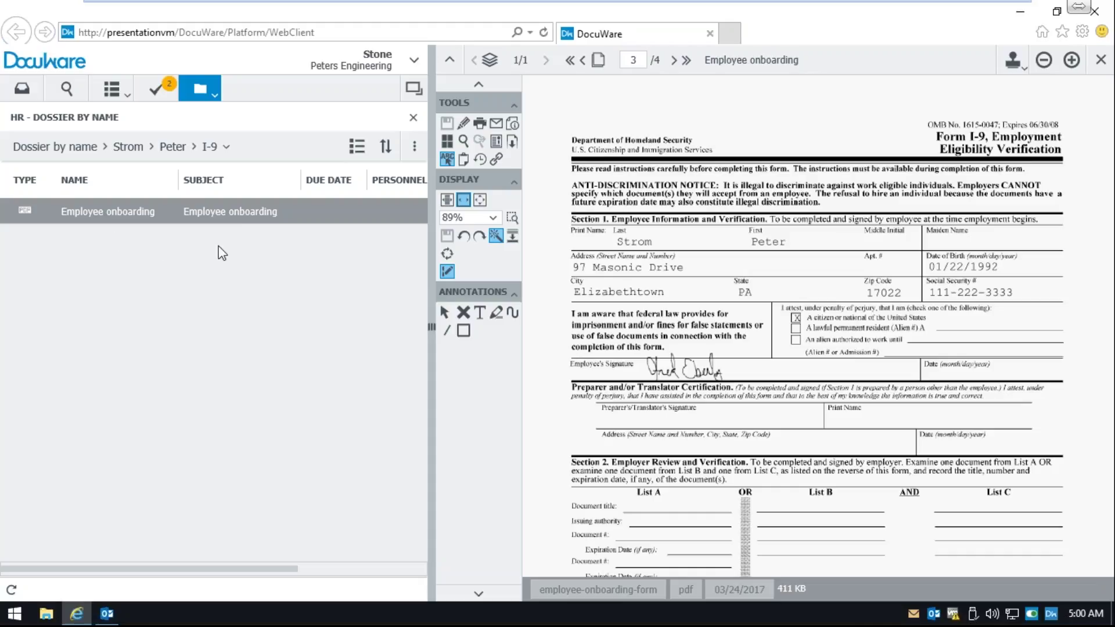
- Launch DocuWare Workflow Designer by searching "work" from the Start menu
click(14, 616)
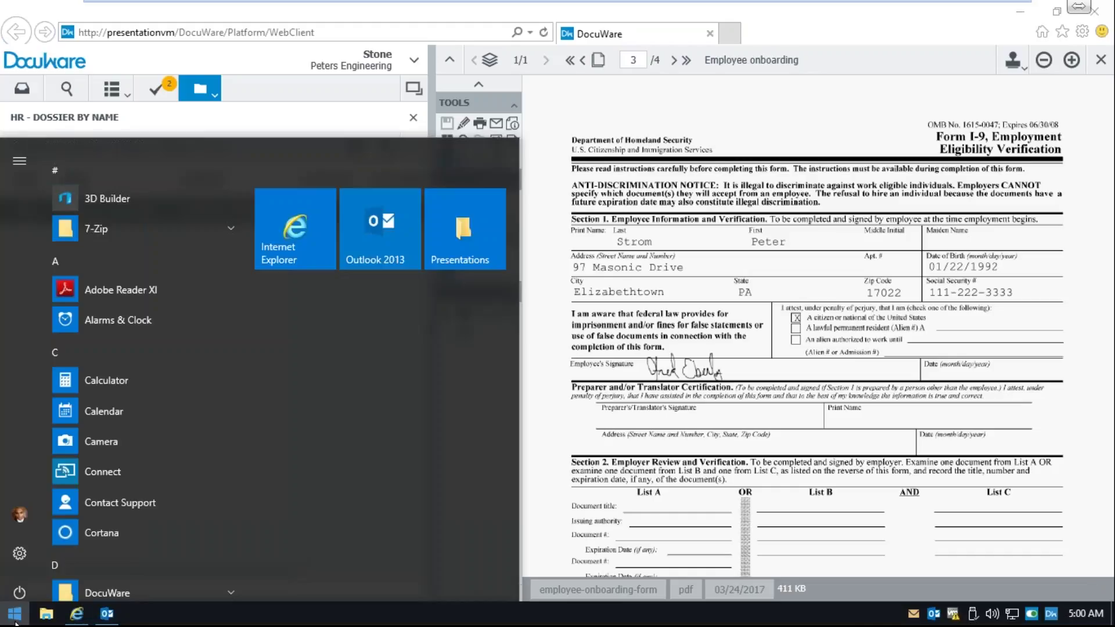
text(work)
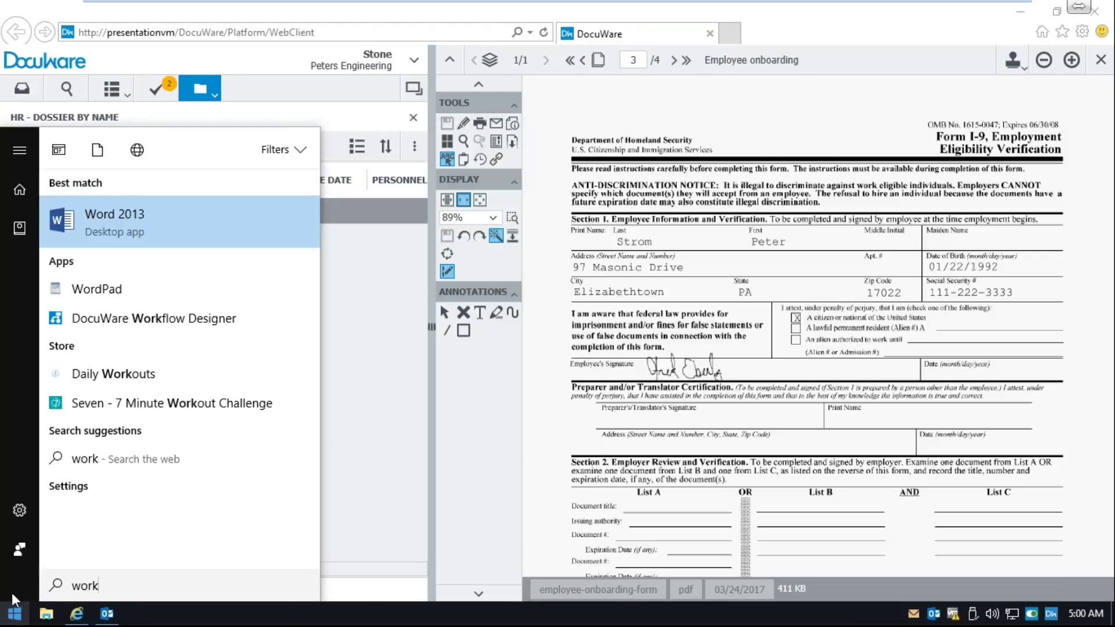
click(134, 318)
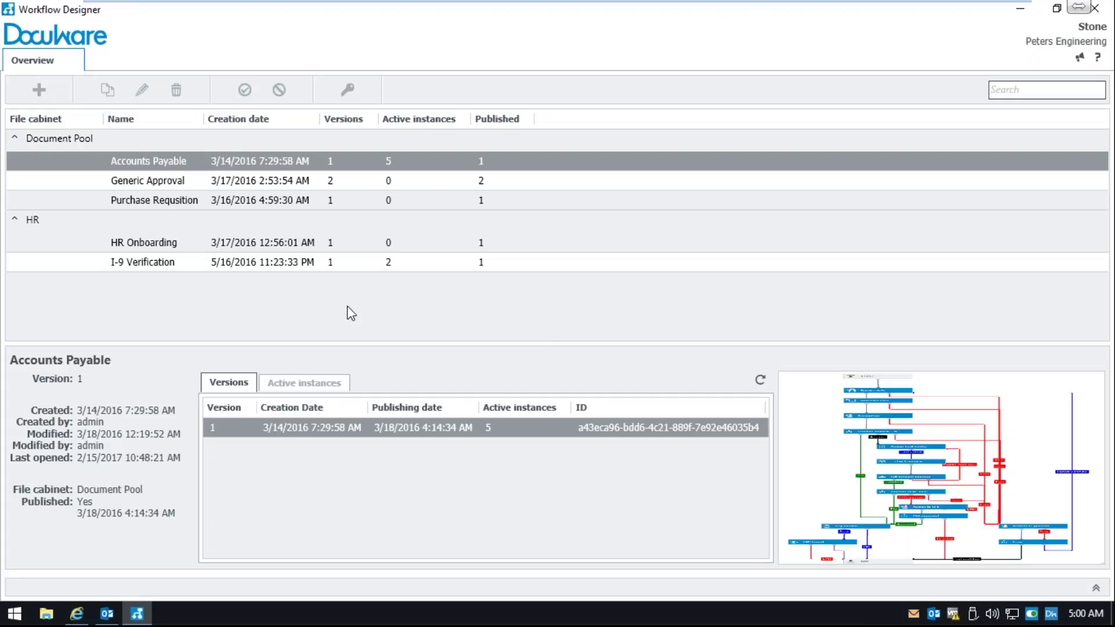
- Preview the HR Onboarding, I-9 Verification and Accounts Payable workflows, then close the designer
click(229, 243)
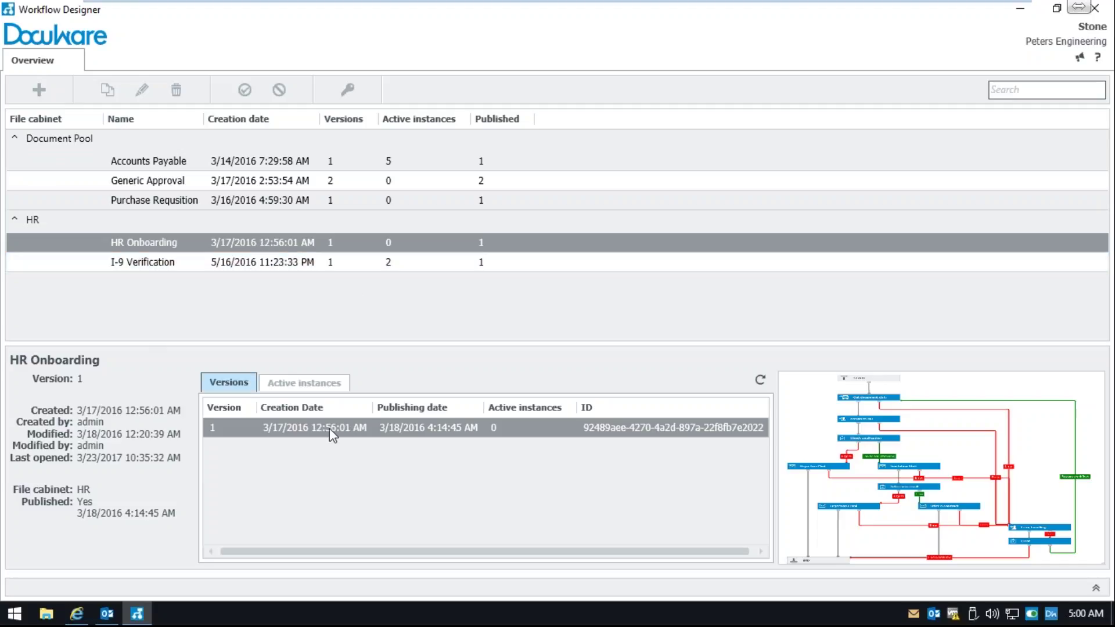
click(172, 269)
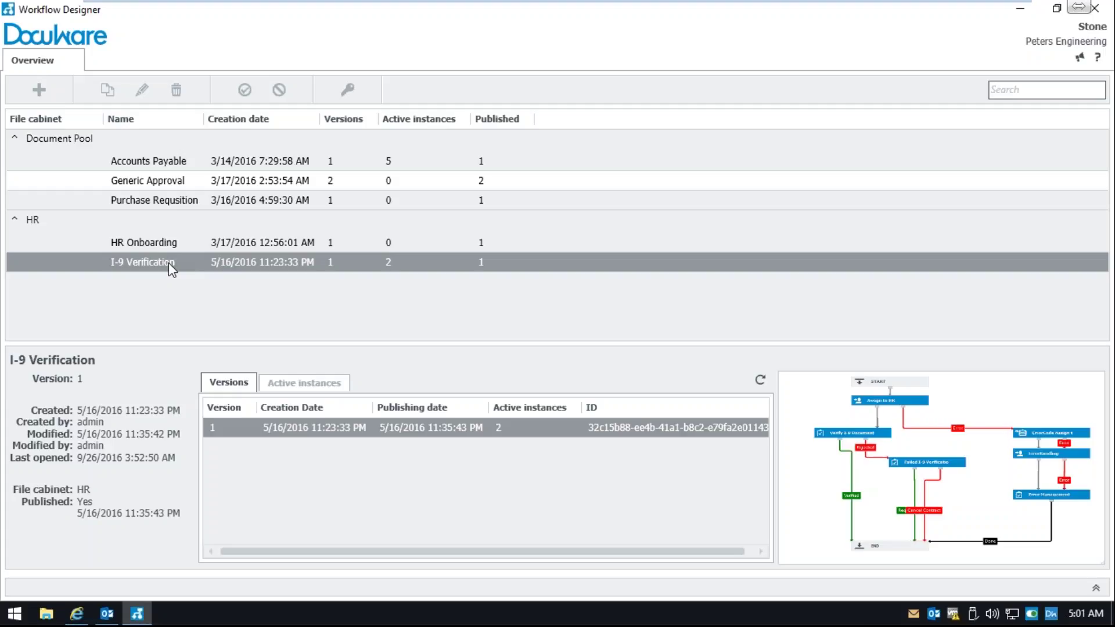
click(145, 167)
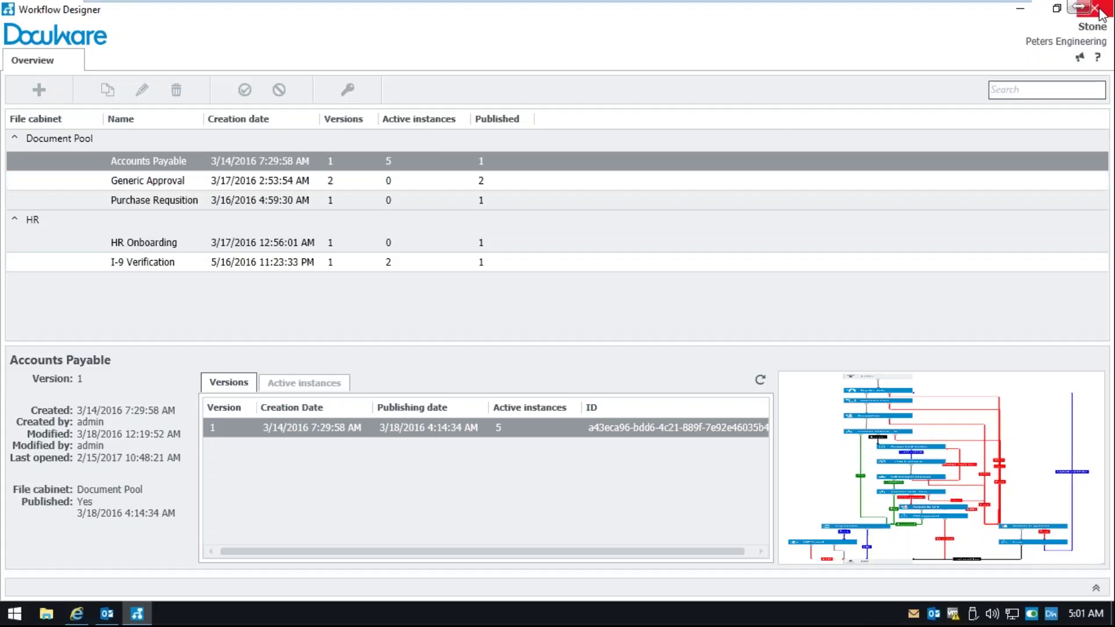
click(1094, 8)
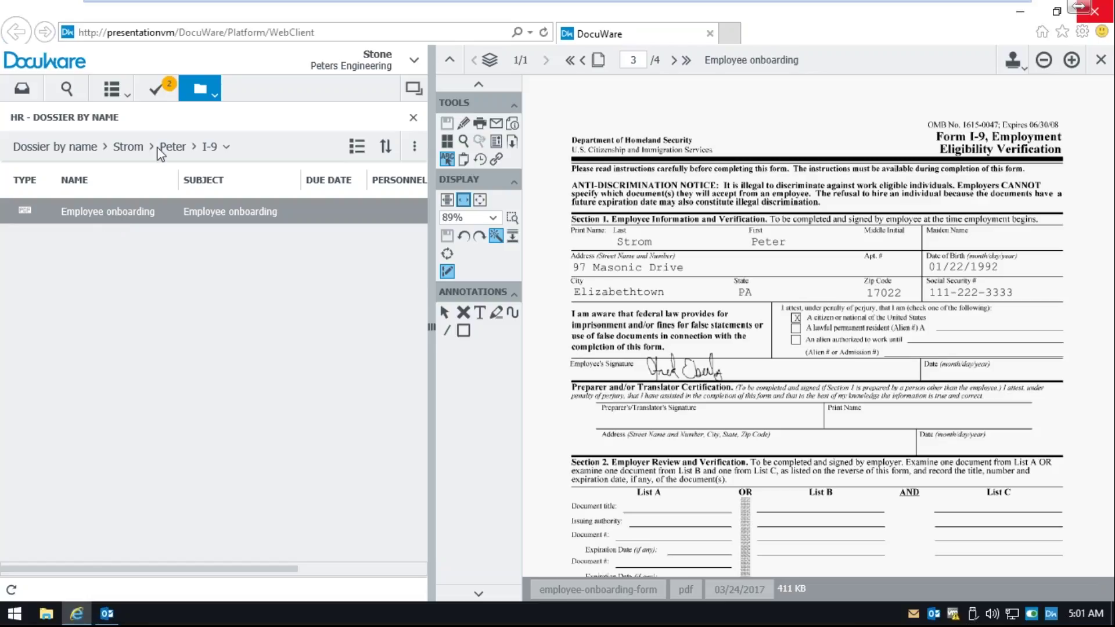
click(112, 89)
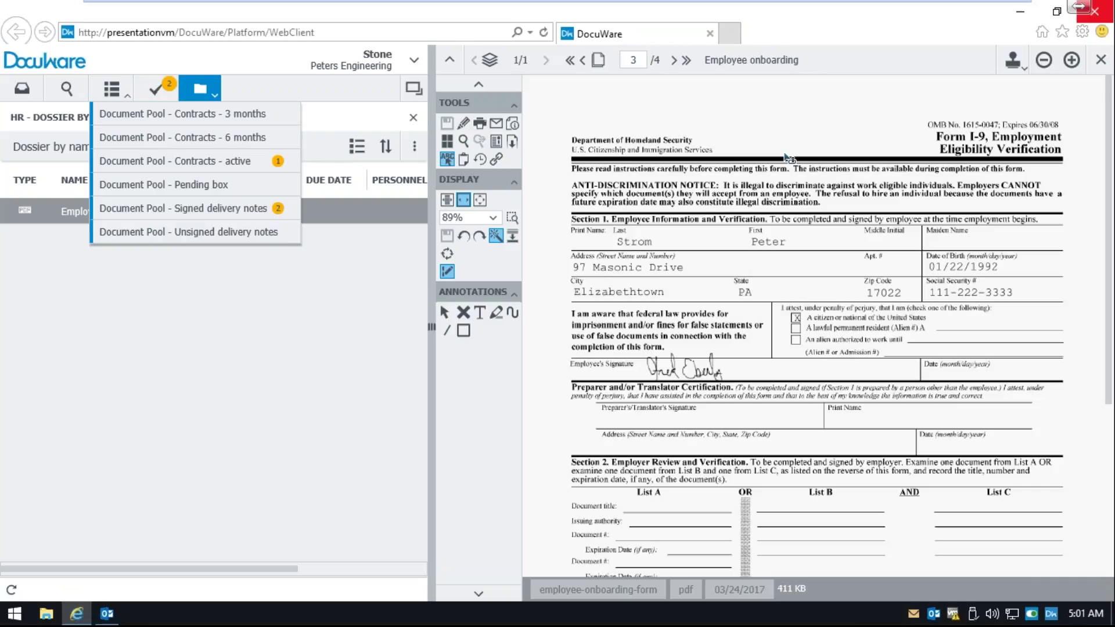
click(213, 290)
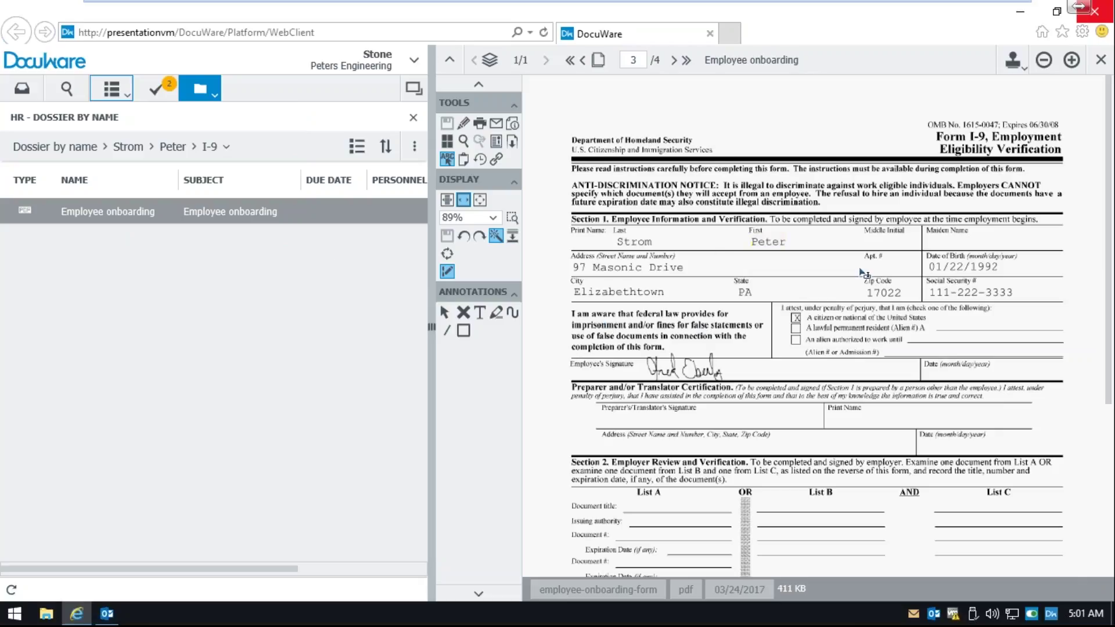
scroll(864, 273, down, 3)
- Scroll down page 3 of the I-9 to show the Section 2 and Section 3 fields
scroll(864, 273, down, 3)
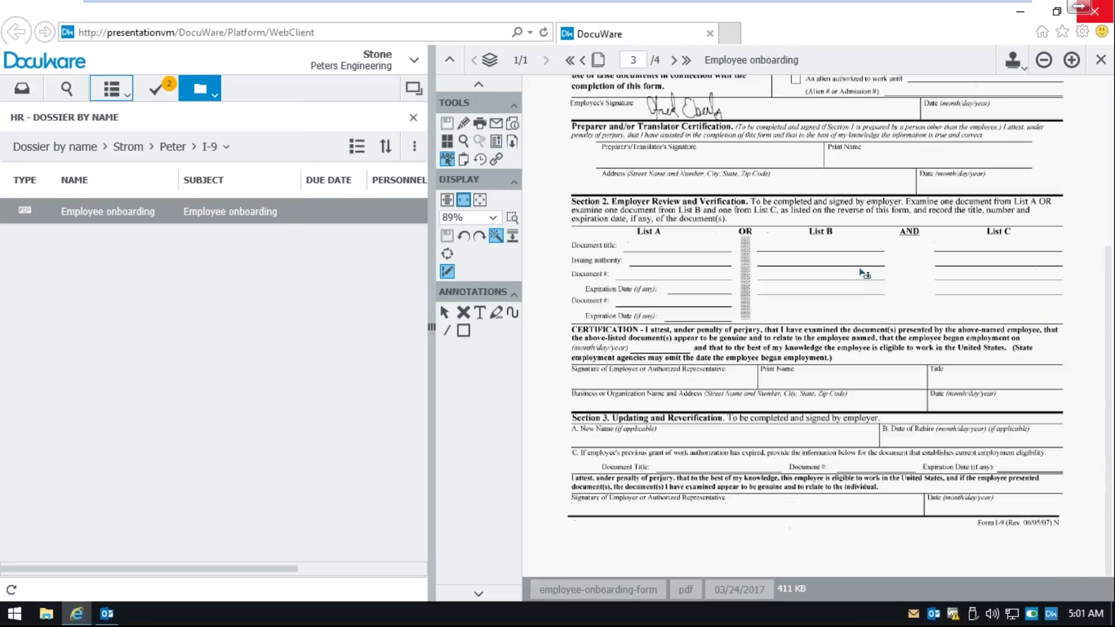